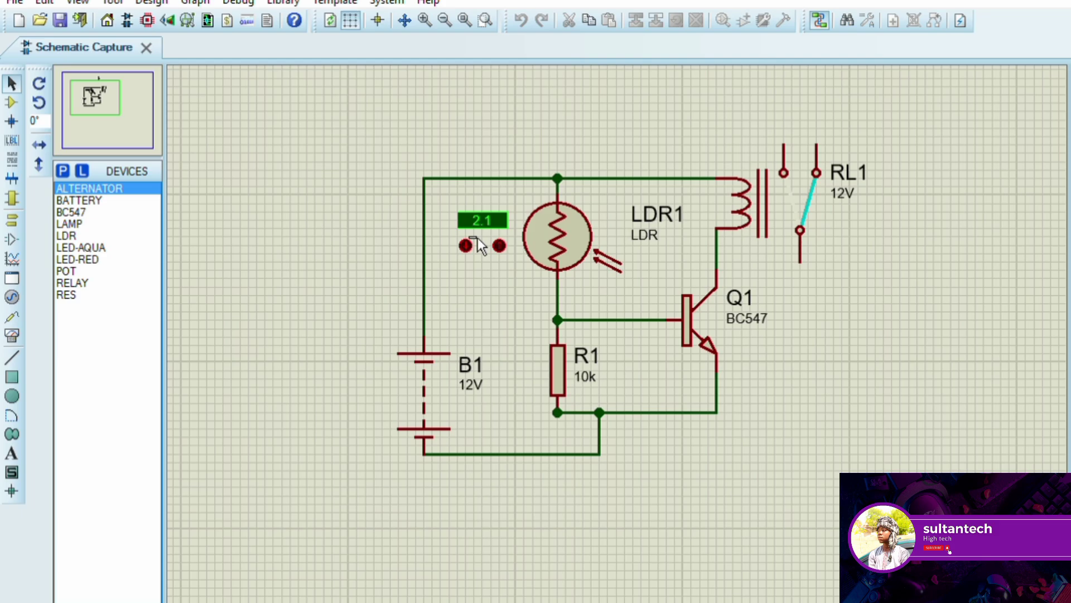
- Lower and then raise the LDR's light level in the running simulation to test how the relay switches
click(477, 239)
click(477, 238)
click(507, 242)
click(507, 241)
click(507, 241)
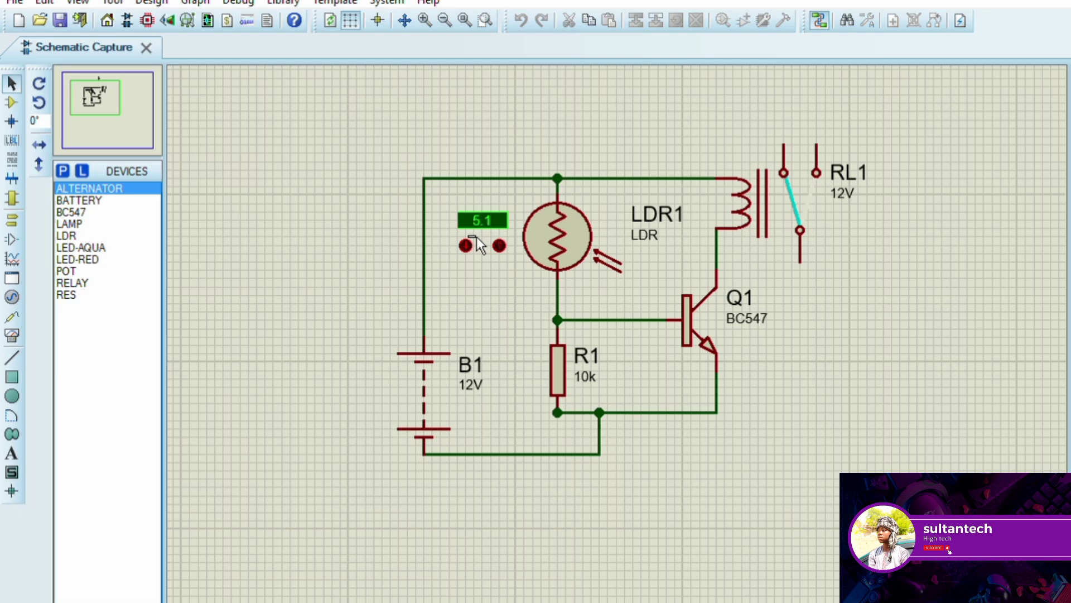
- Reduce the LDR's light level to 0.1 in the running simulation
click(474, 241)
click(475, 241)
click(474, 241)
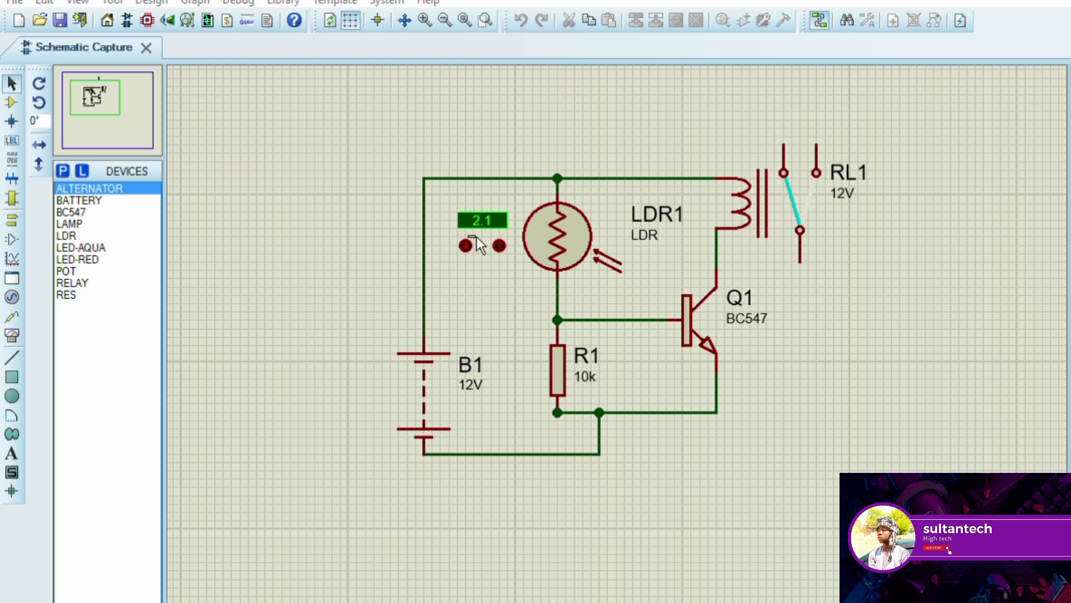
click(474, 241)
click(475, 241)
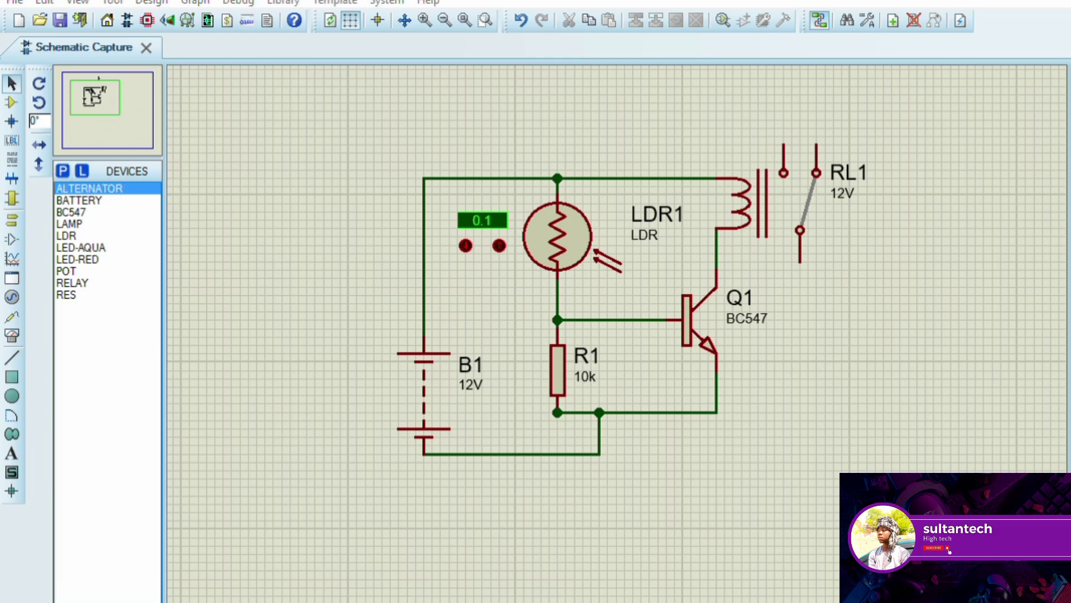
- Place an alternator below relay RL1 and wire its upper terminal to the relay's common contact
click(1062, 97)
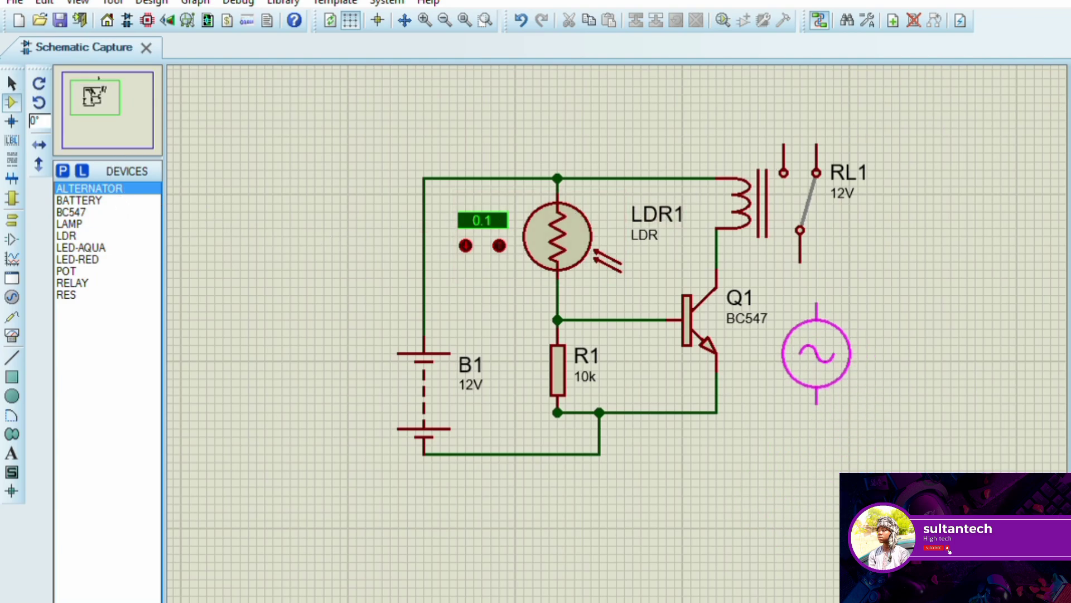
click(812, 341)
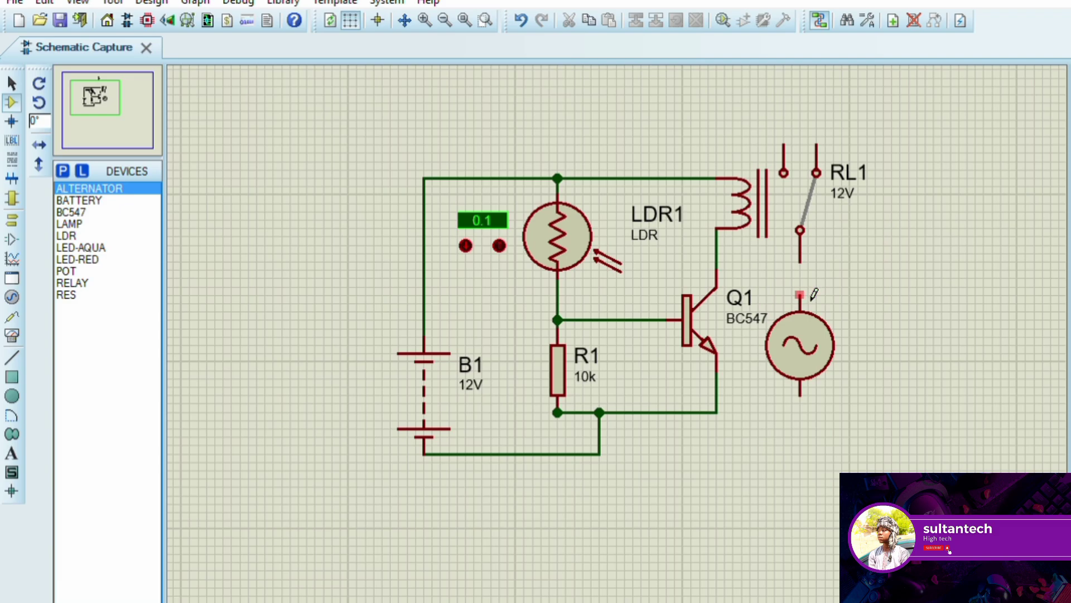
click(810, 297)
click(800, 262)
- Place a 220V lamp to the right of the relay and alternator
click(98, 224)
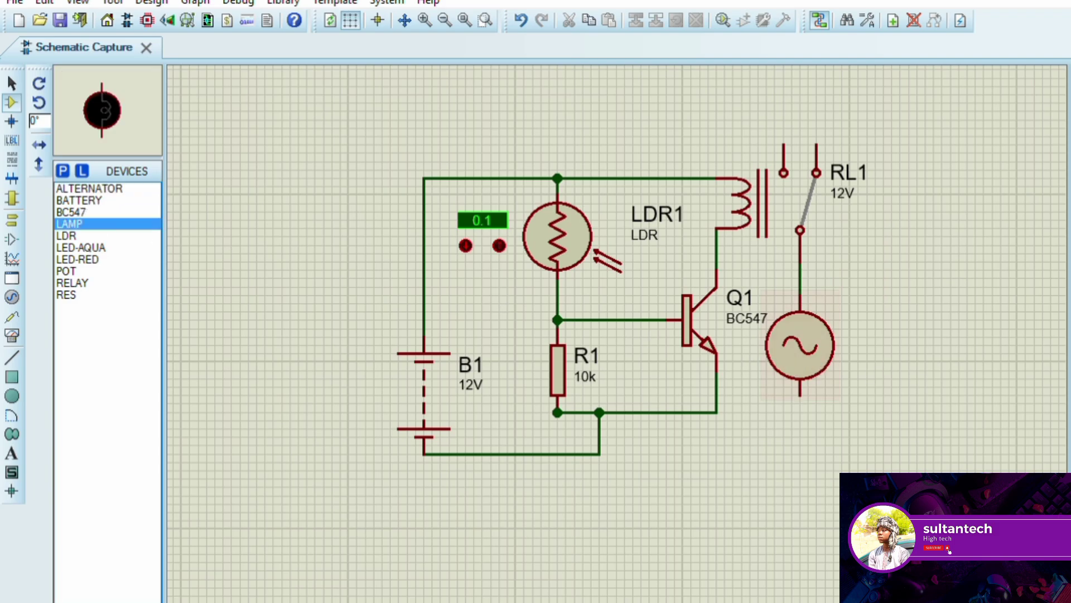
click(1004, 306)
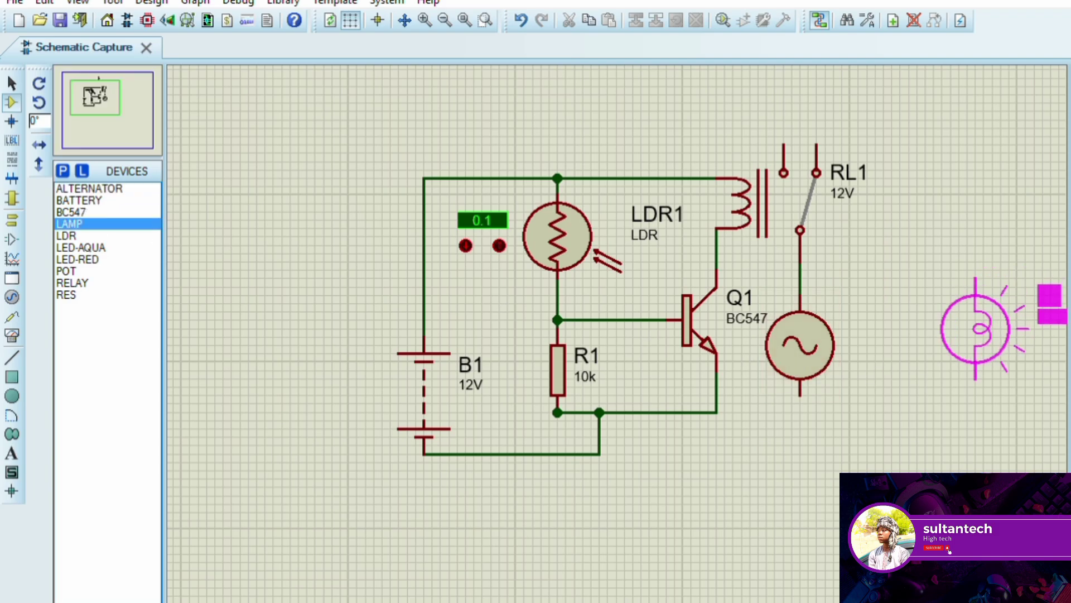
click(971, 268)
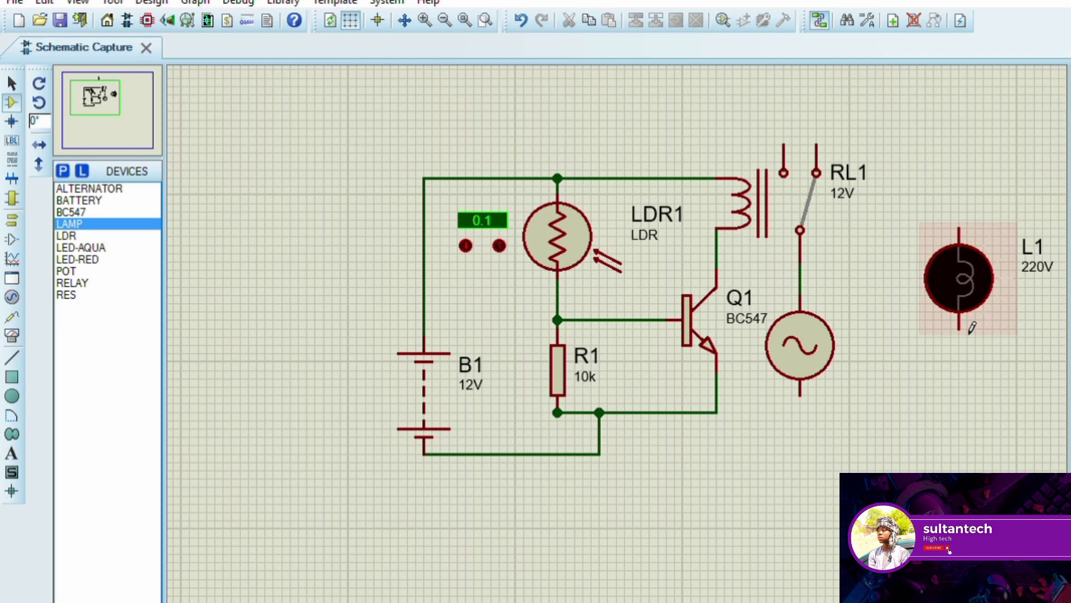
- Wire the lamp's lower pin to the alternator's lower terminal and its upper pin to the relay's right-hand contact
click(971, 352)
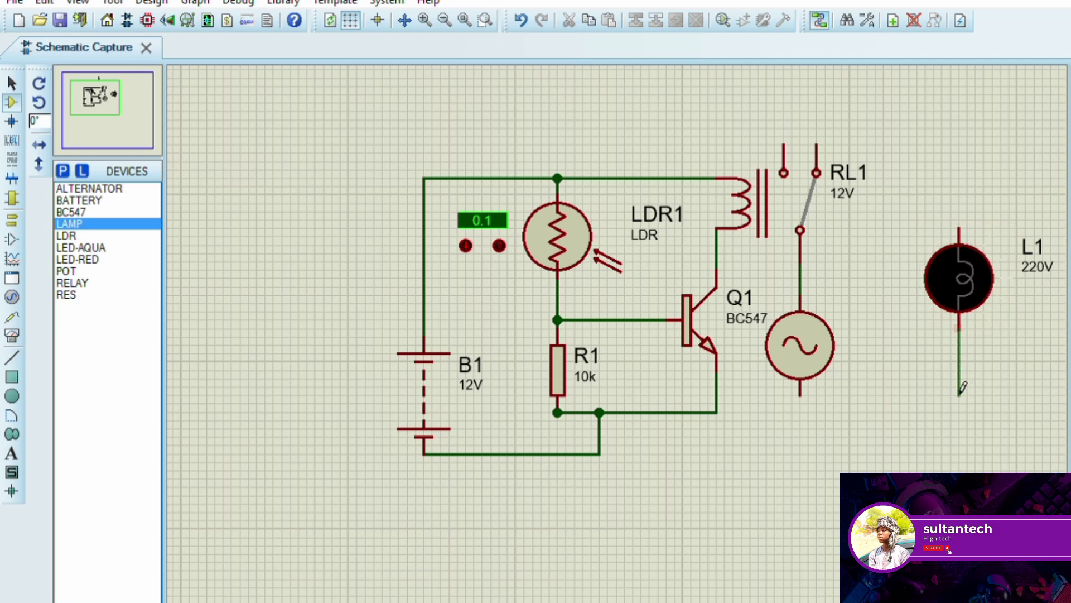
click(812, 392)
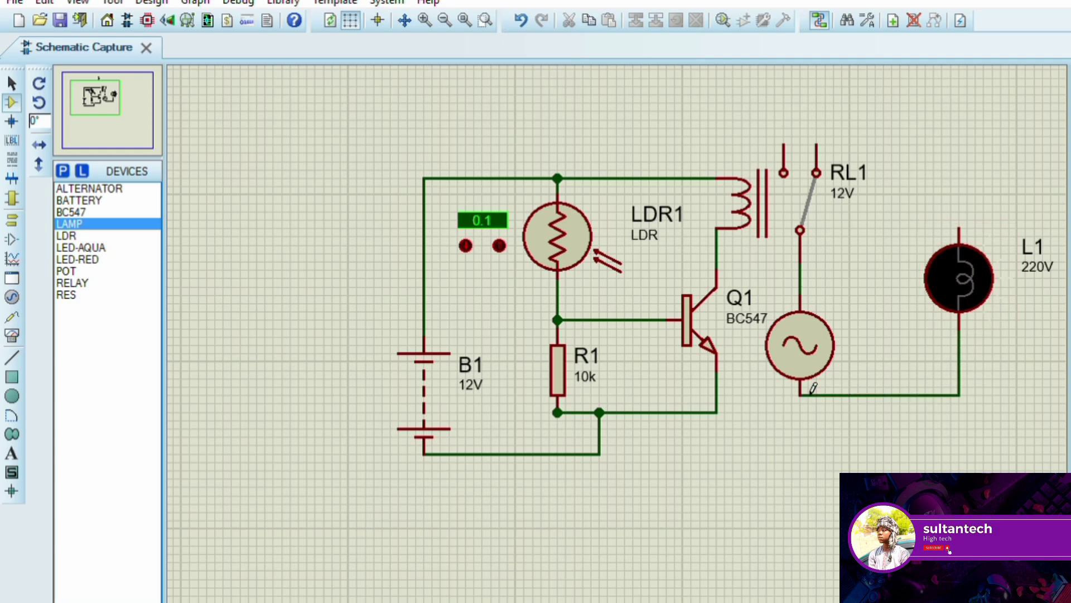
click(823, 144)
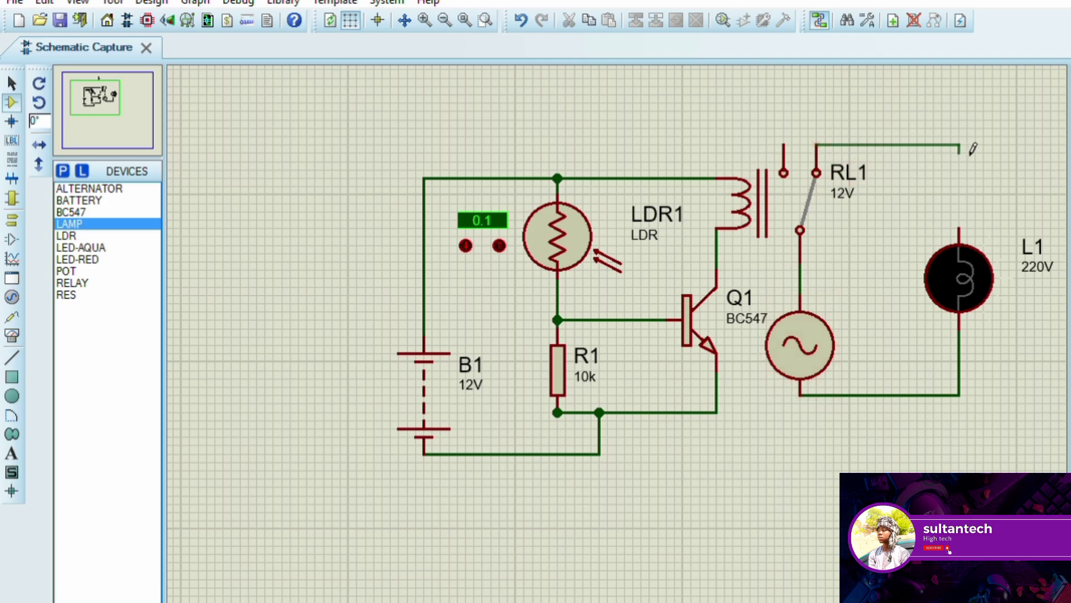
click(964, 223)
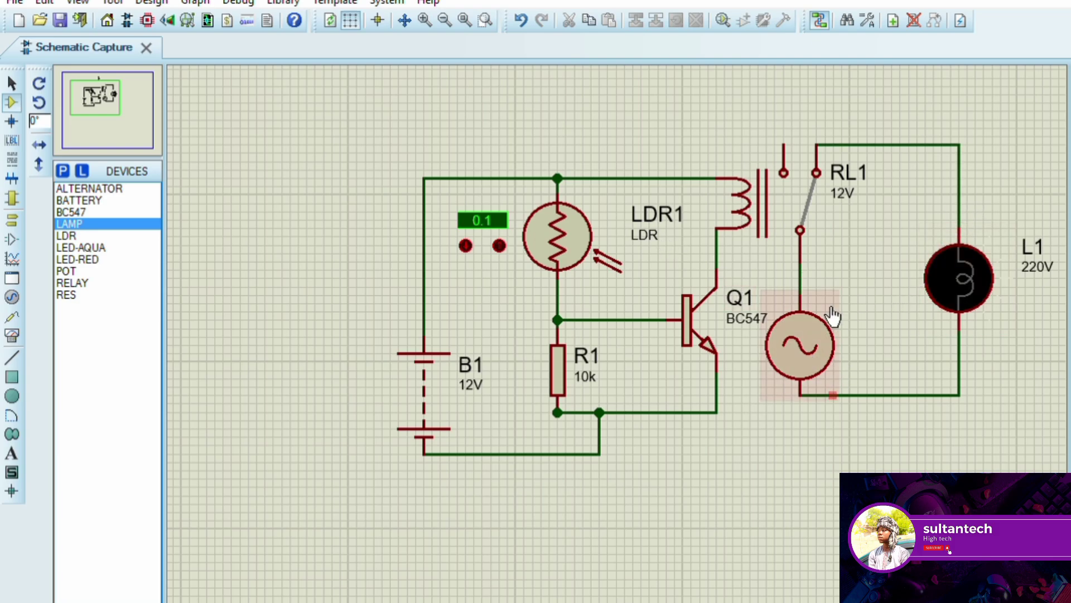
- Label the alternator POWER
click(827, 337)
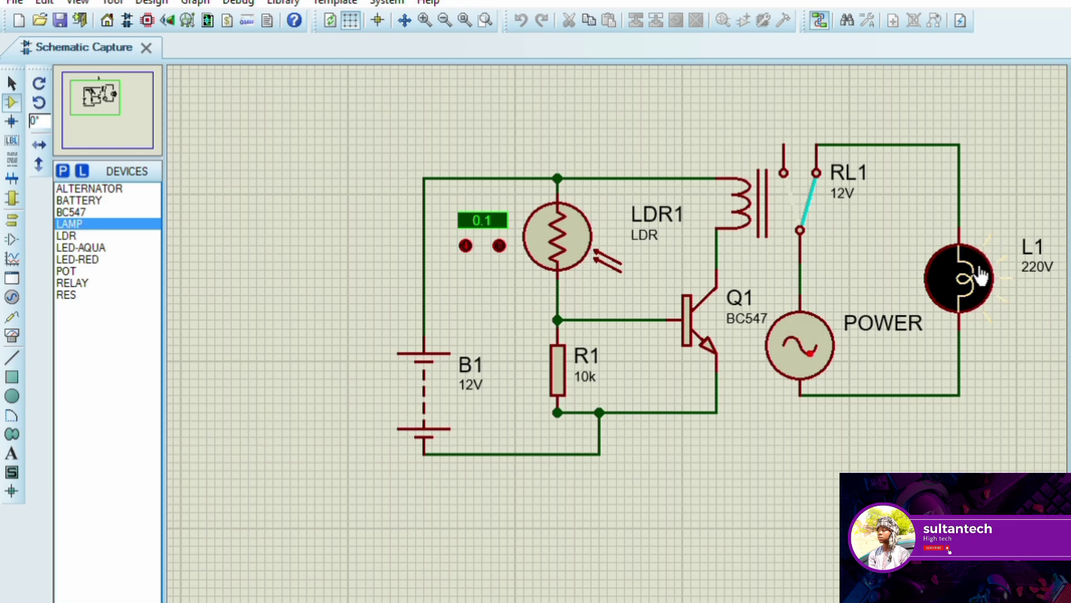
- Examine lamp L1, the relay contact and the LDR circuit in the running simulation at low light
scroll(980, 275, up, 1)
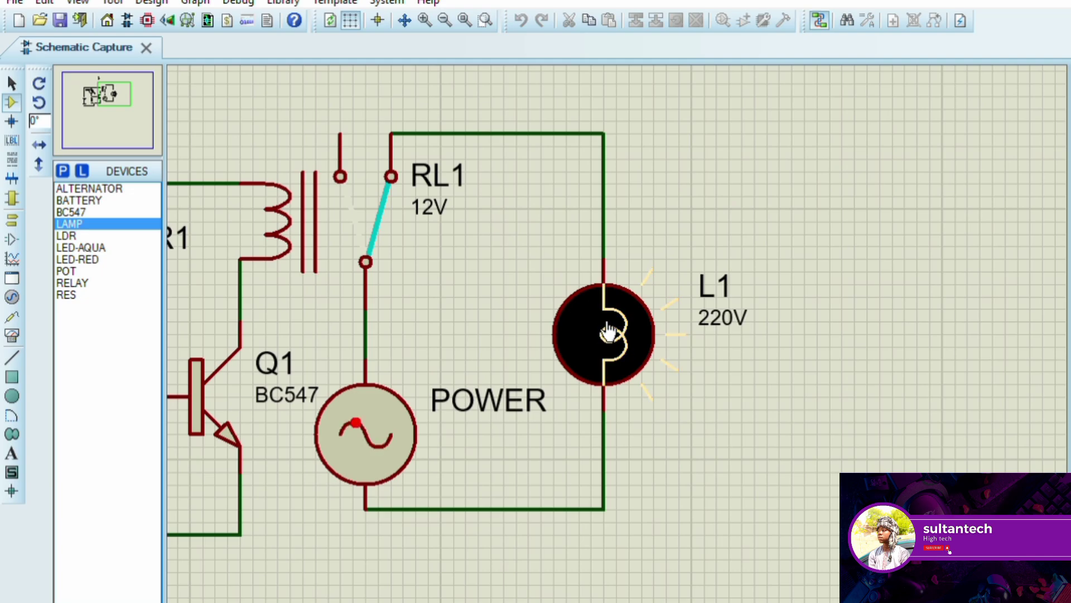
scroll(642, 334, down, 1)
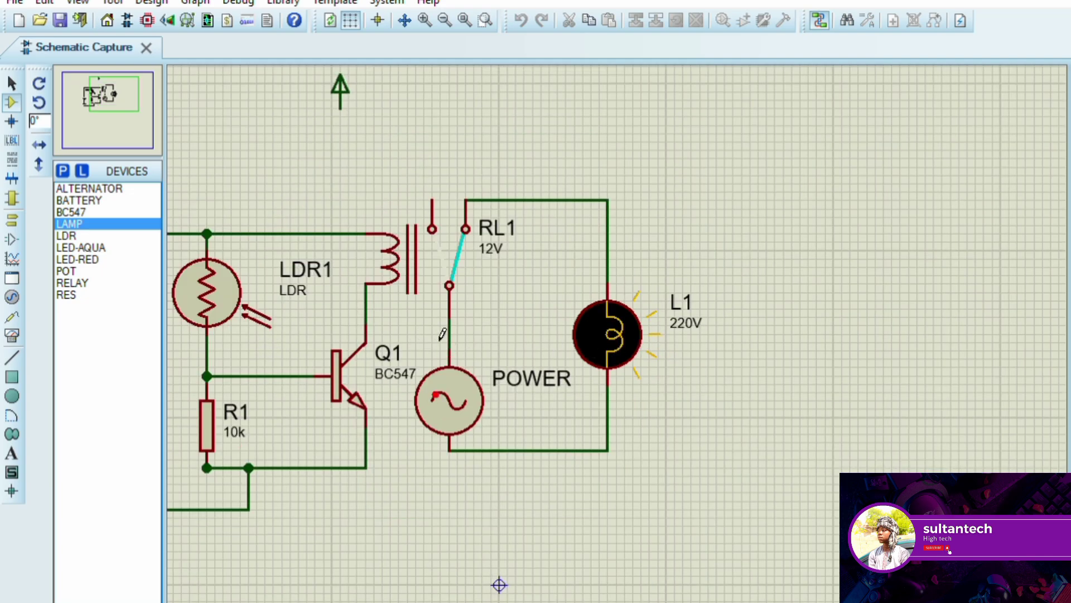
scroll(443, 333, down, 1)
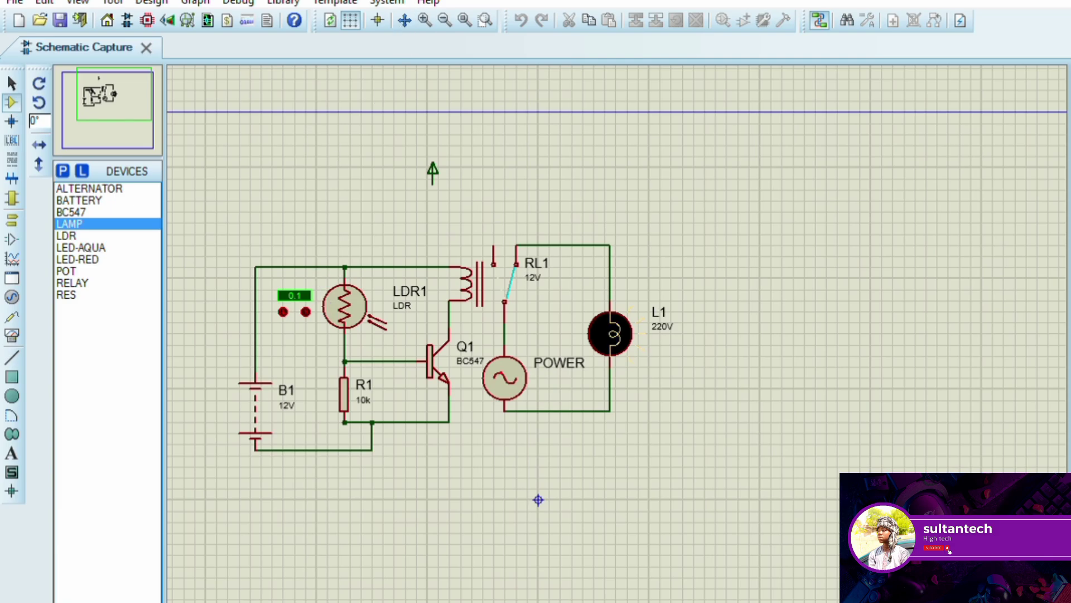
scroll(642, 335, up, 1)
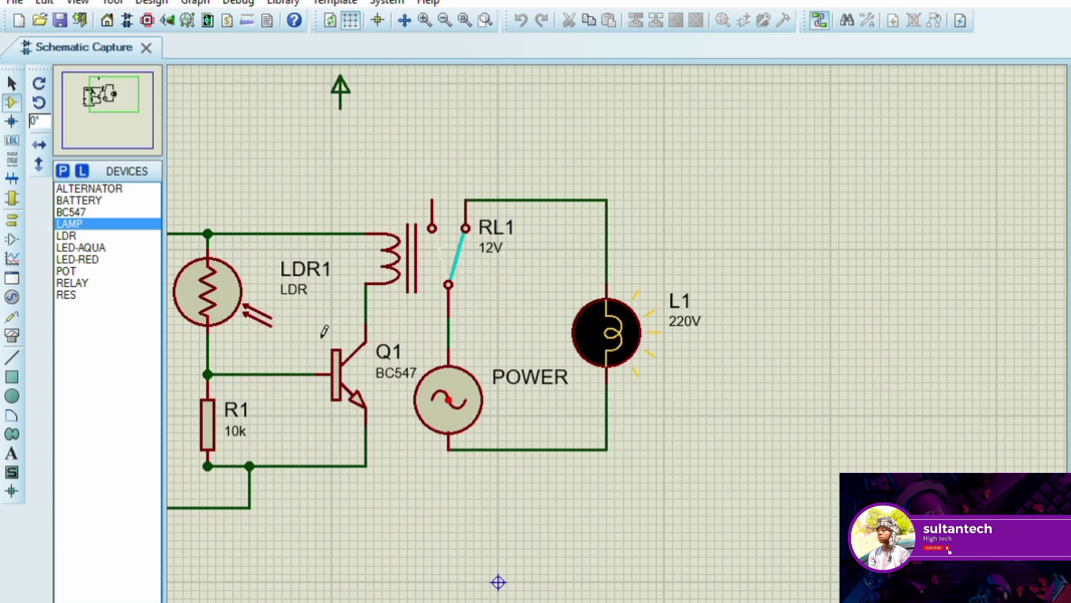
click(122, 82)
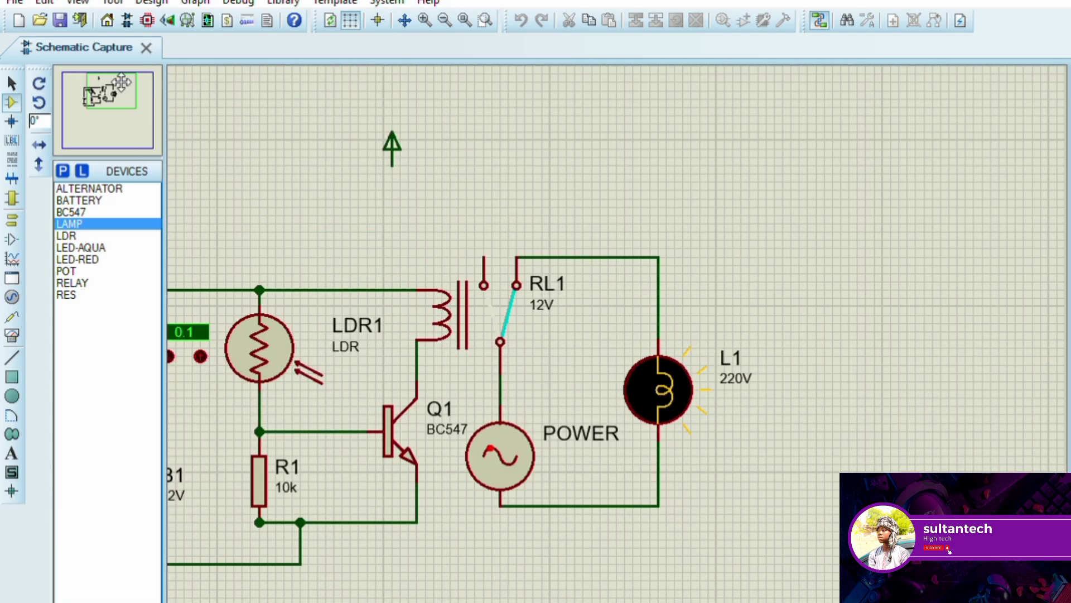
click(107, 83)
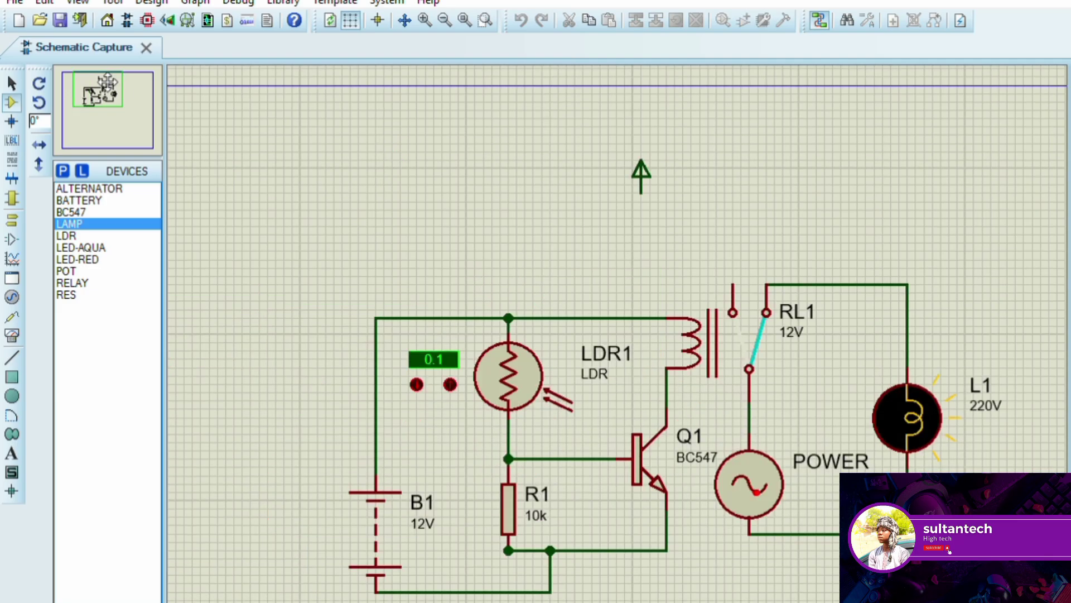
click(109, 90)
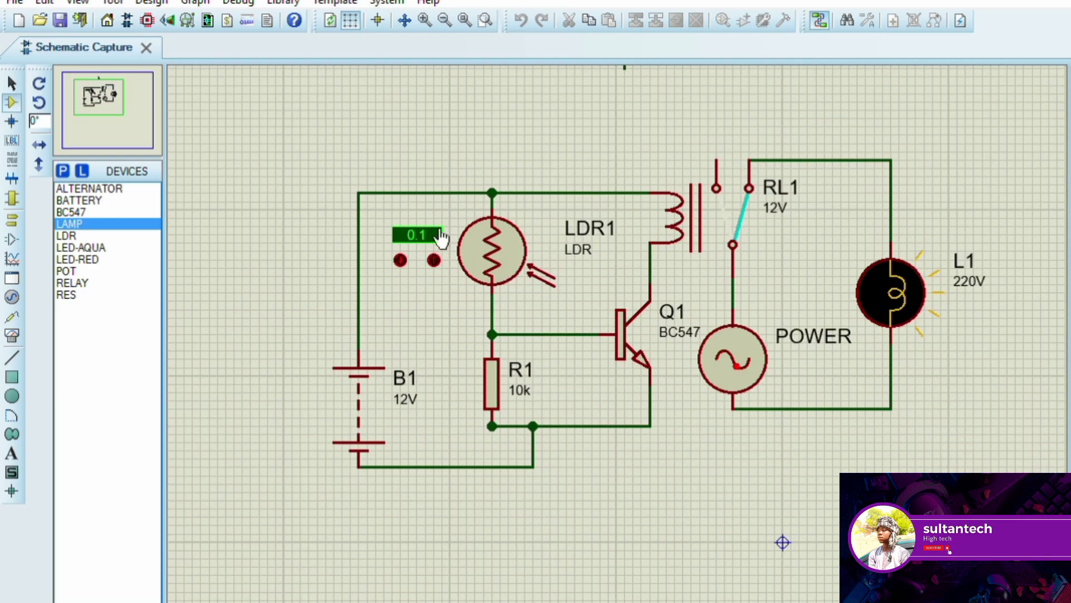
- Raise the LDR's light level to 312.1 and stop the simulation
click(434, 259)
click(434, 260)
click(434, 260)
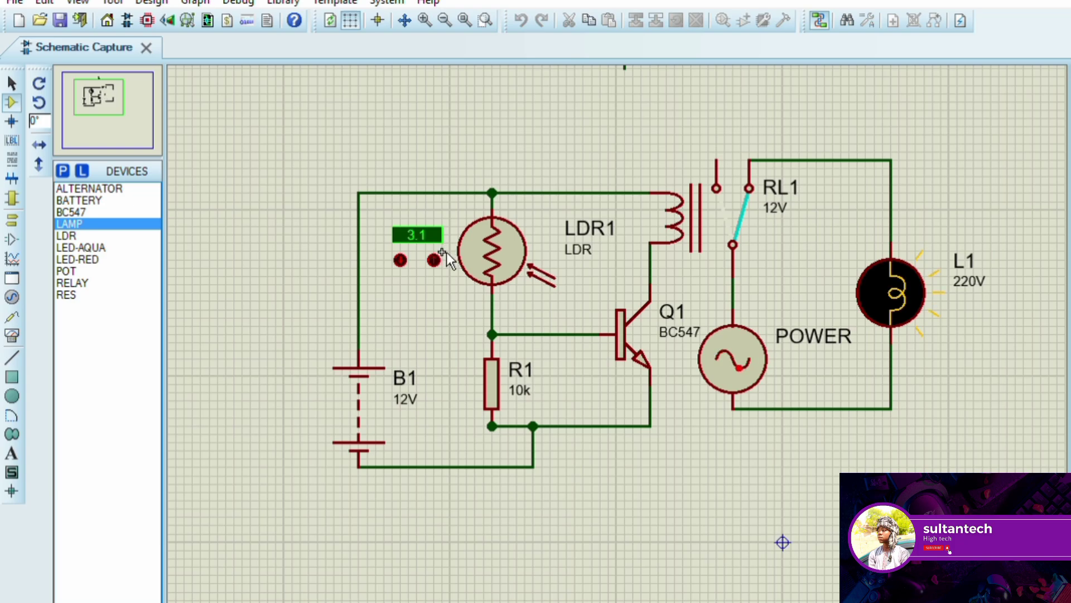
click(435, 259)
click(436, 259)
click(436, 258)
click(435, 258)
click(435, 258)
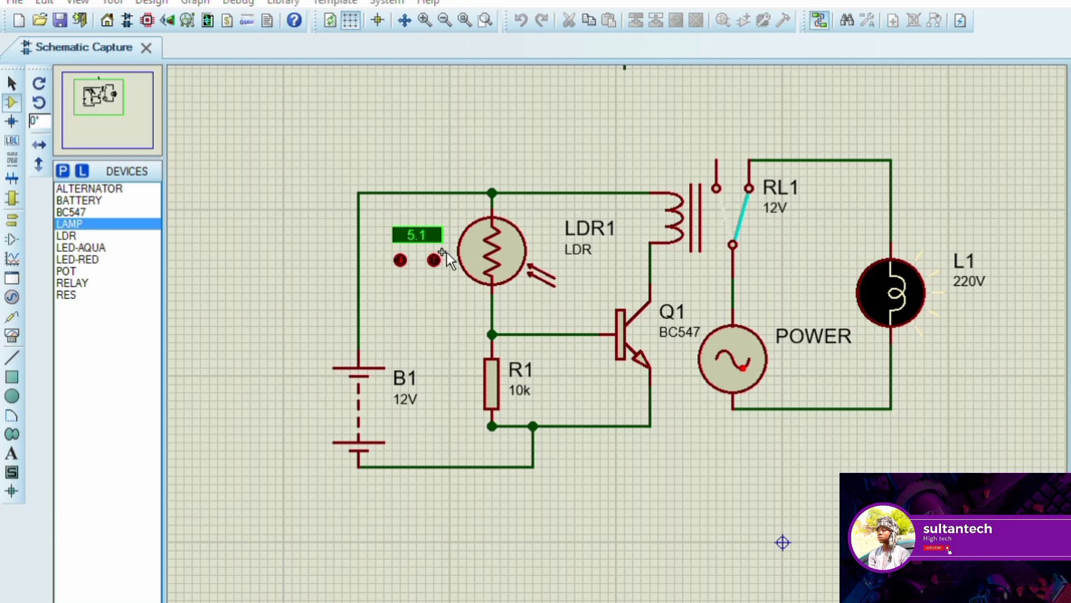
click(435, 258)
key(Escape)
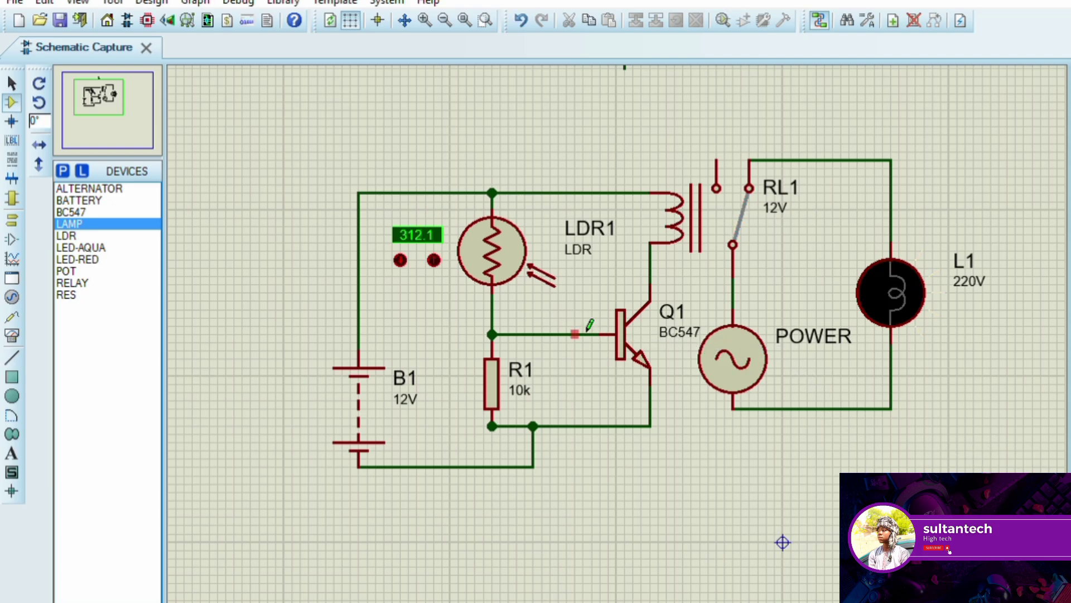
click(591, 334)
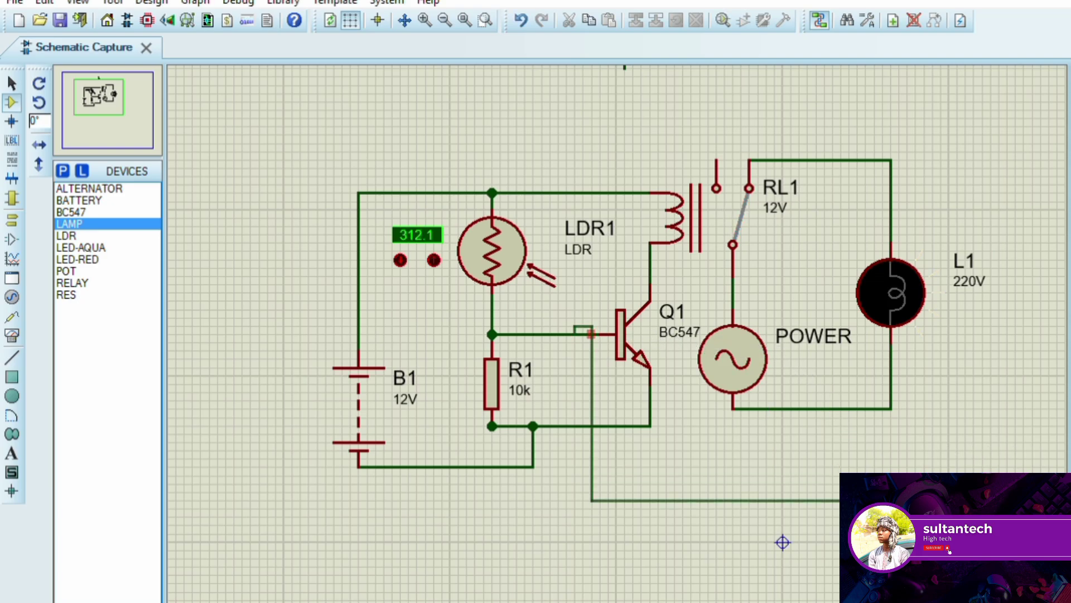
key(Escape)
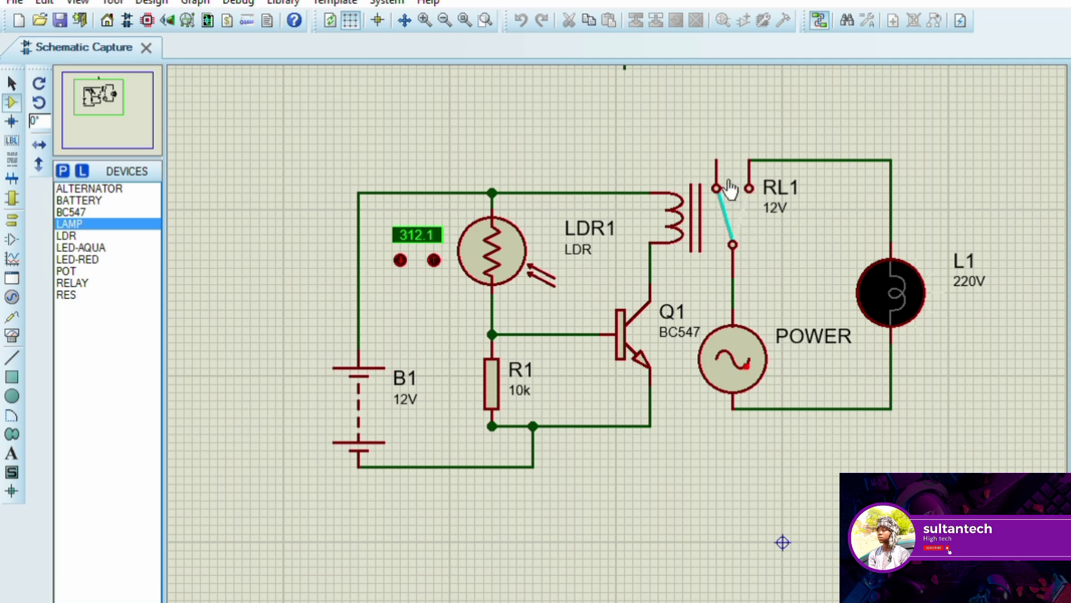
- Lower the LDR's light level to 311.1 in the running simulation
click(413, 254)
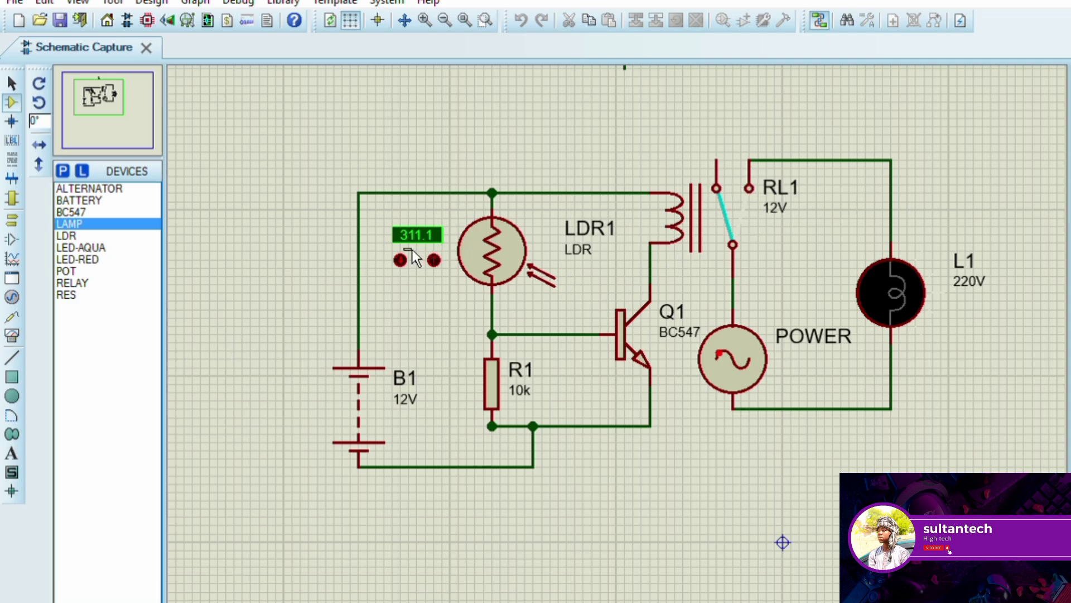